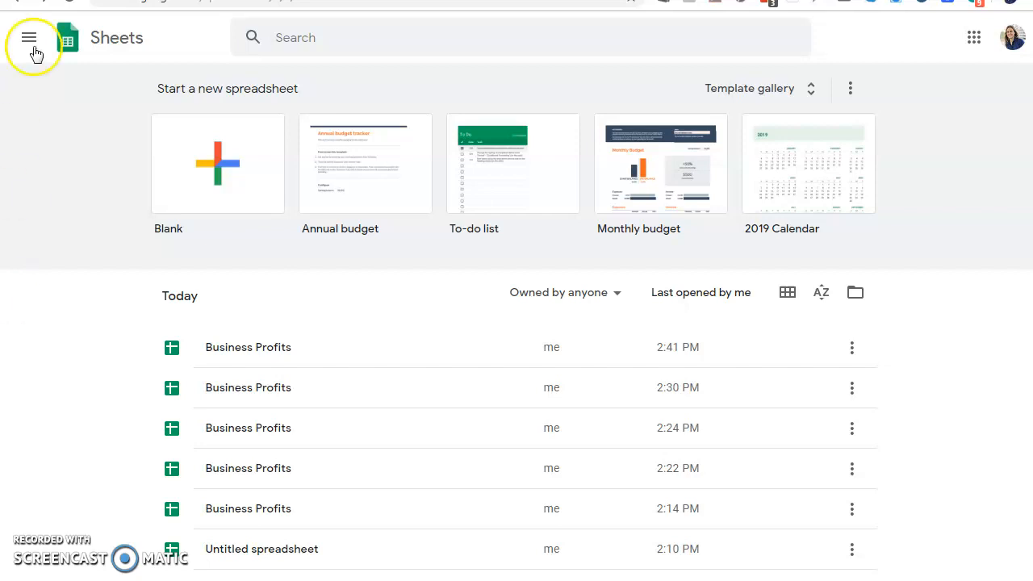
- Create a blank spreadsheet and name it Business Profits
left_click(238, 192)
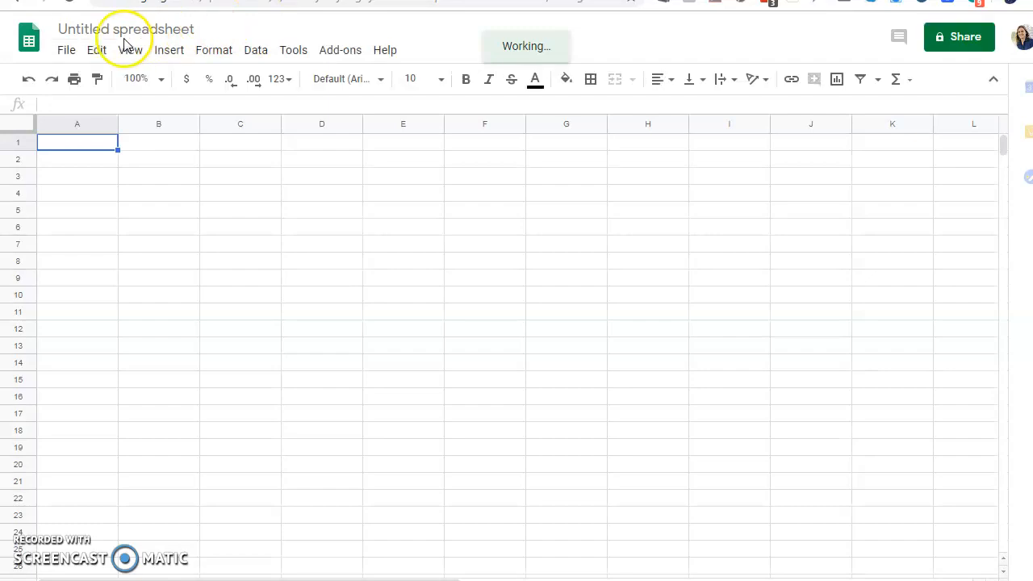
left_click(111, 32)
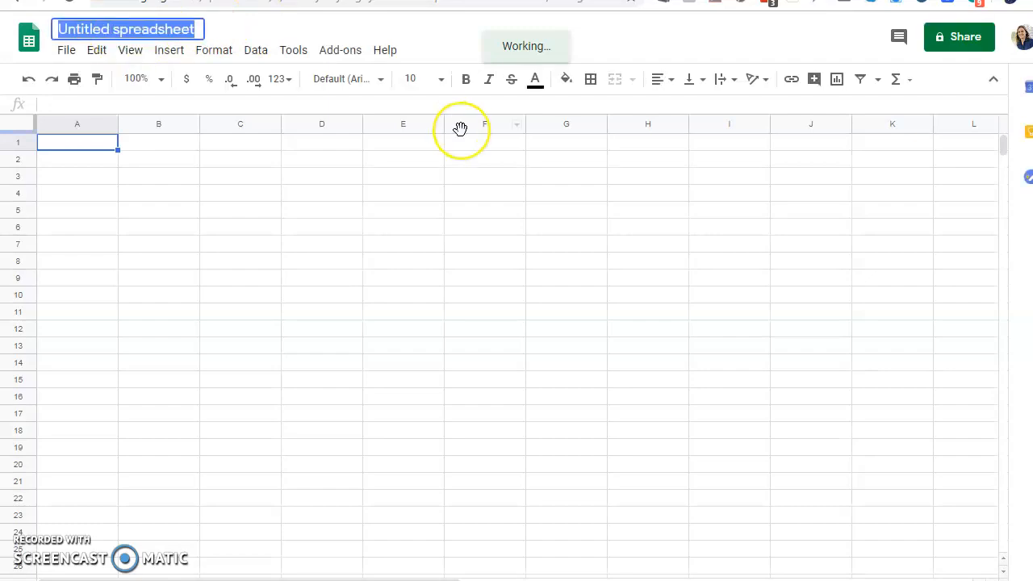
type("Bus")
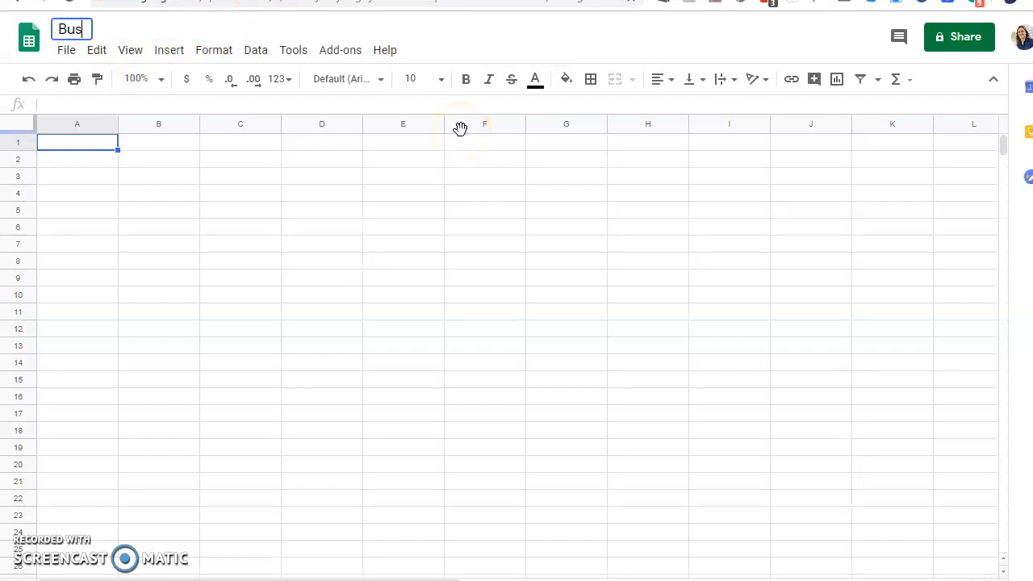
type("iness Profits")
key("Return")
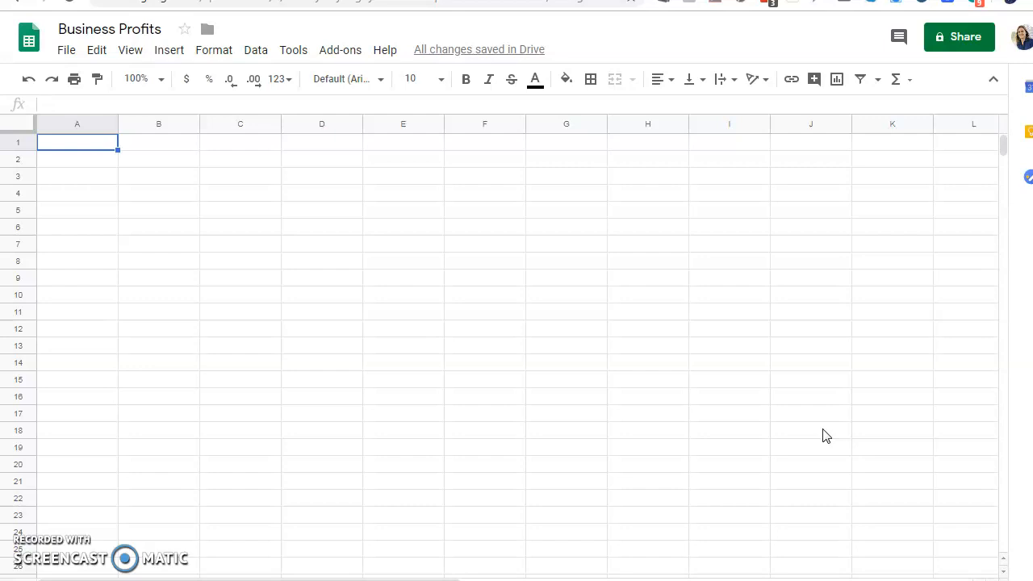
- Enter the column headers Month, Income and Expenses in cells A1 to C1
type("Month")
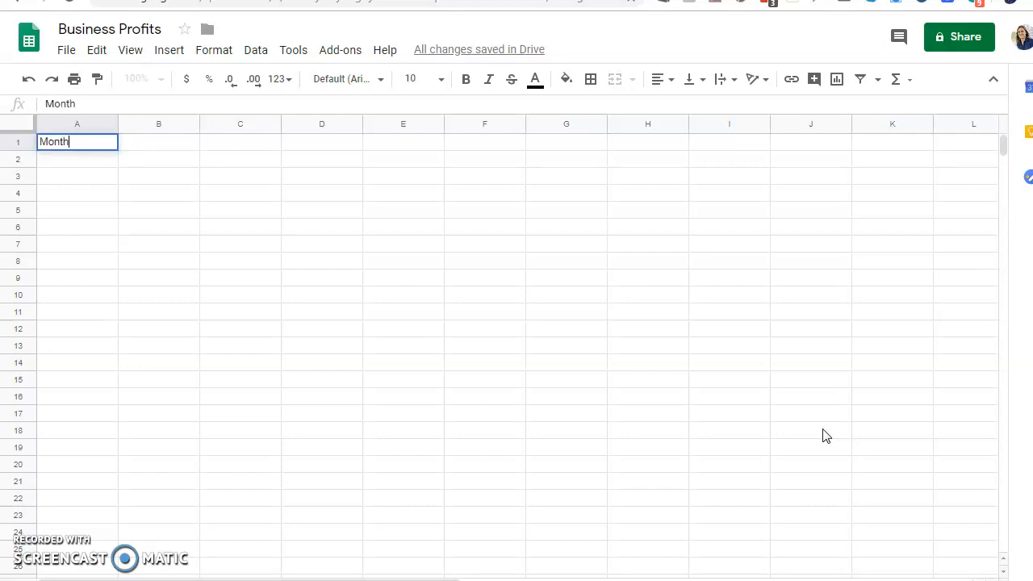
key("Tab")
type("Income")
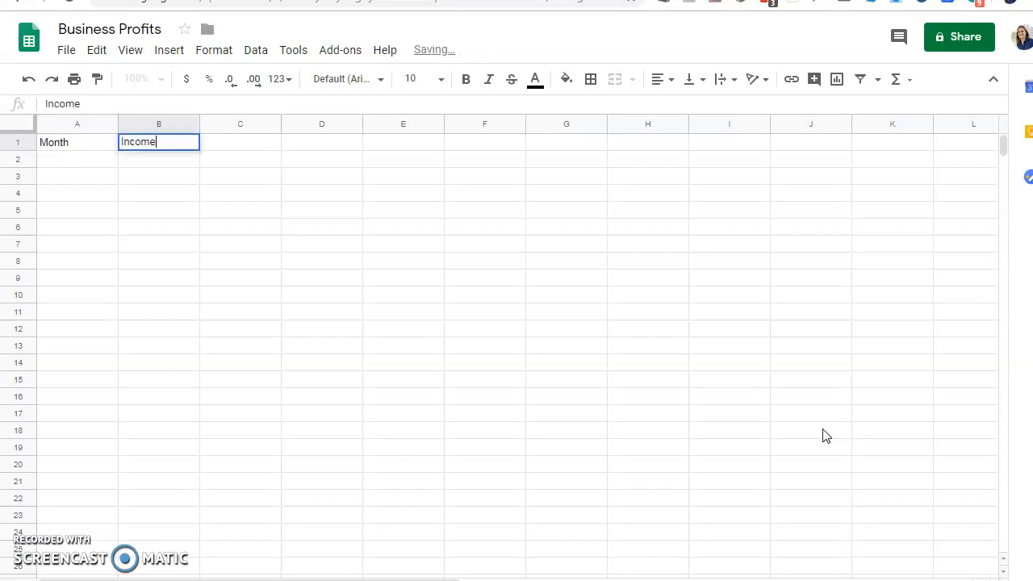
key("Tab")
type("Expenses")
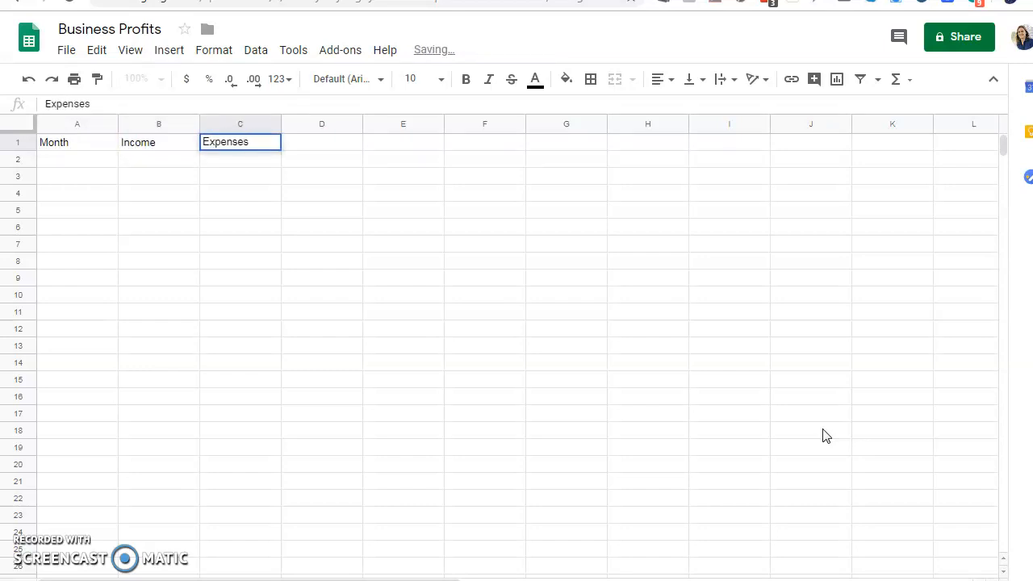
key("Return")
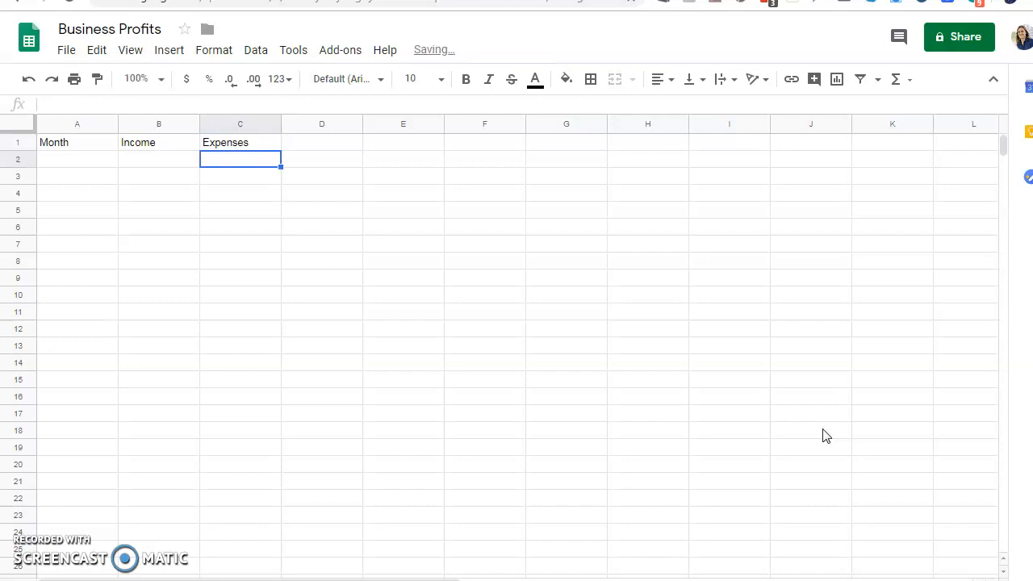
- List the months January, February, March and April in cells A2 to A5 under the Month header
left_click(95, 167)
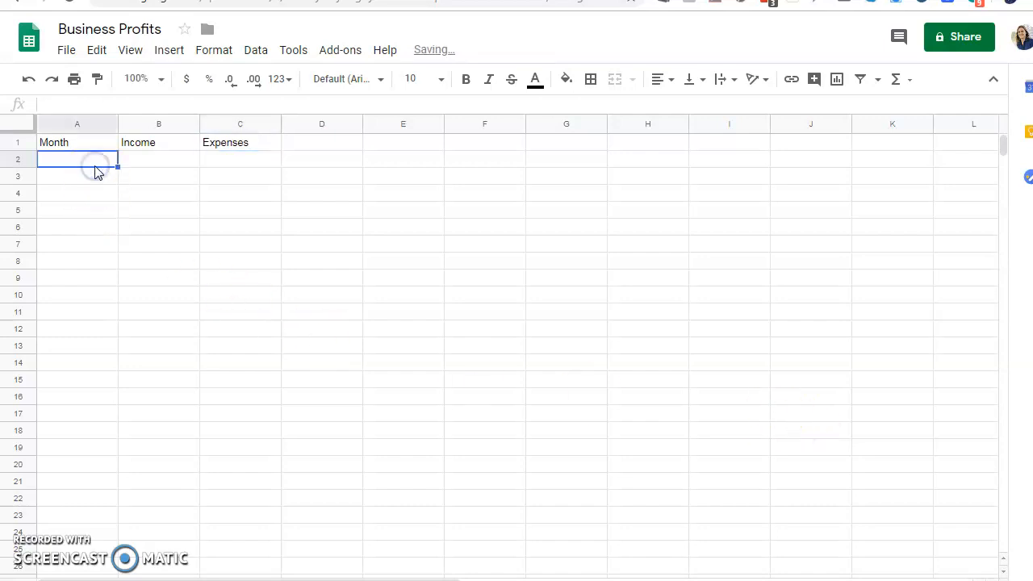
type("January")
key("Return")
type("February")
key("Return")
type("March")
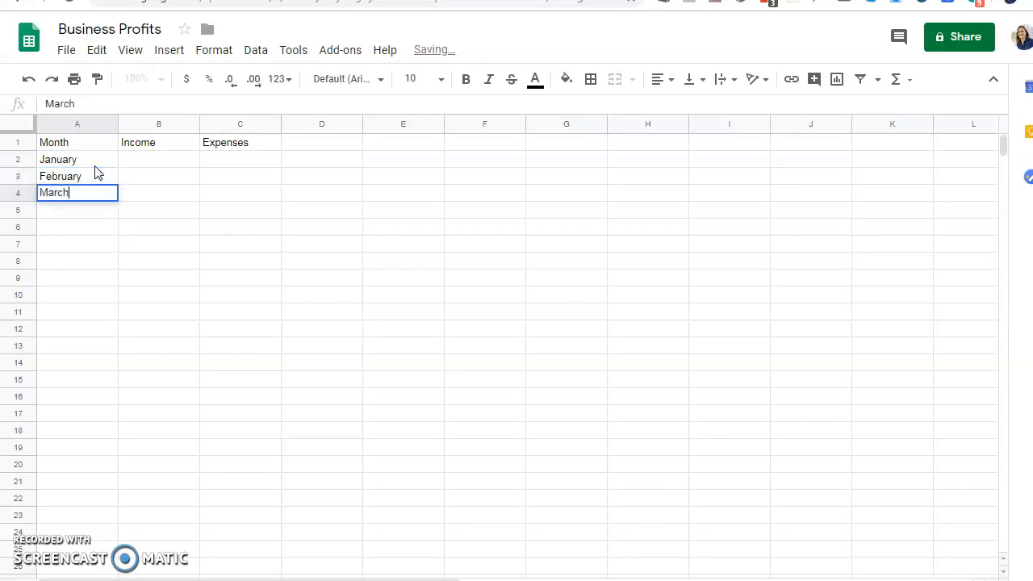
key("Return")
type("April,")
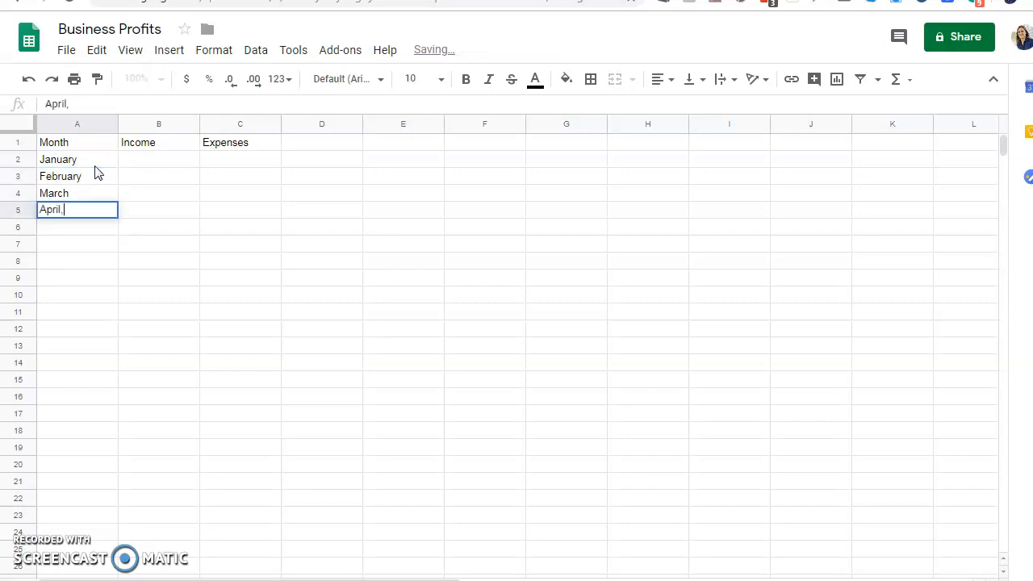
key("Return")
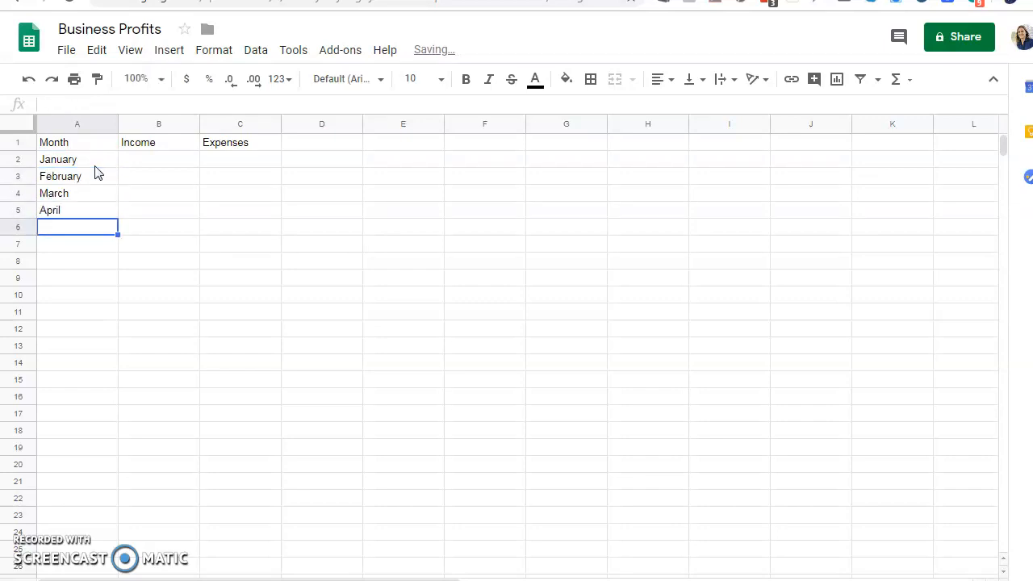
- Enter the income values 3472, 3096, 3245 and 3177 down column B, starting in cell B1
left_click(140, 148)
type("3472")
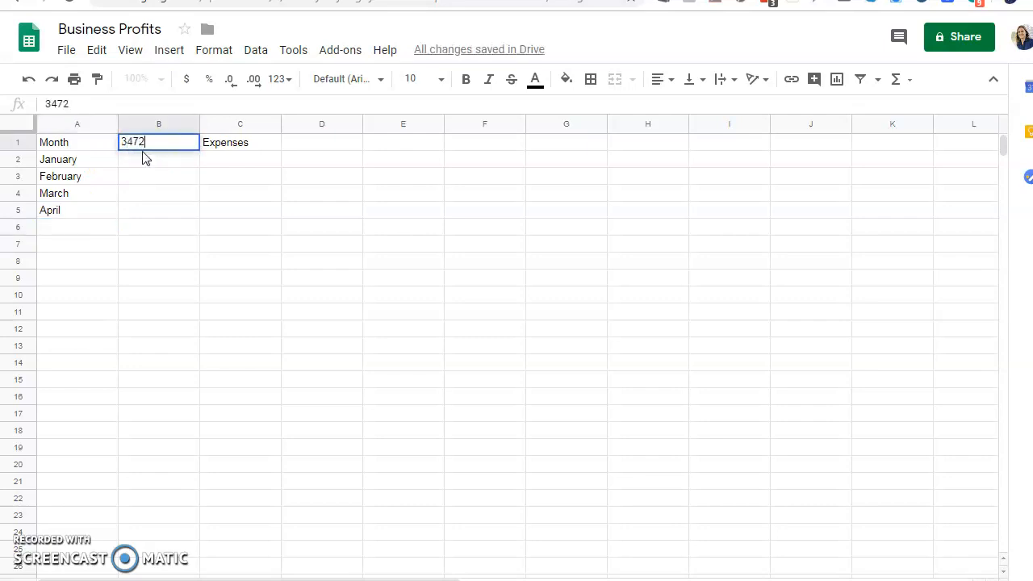
key("Return")
type("3096")
key("Return")
type("3")
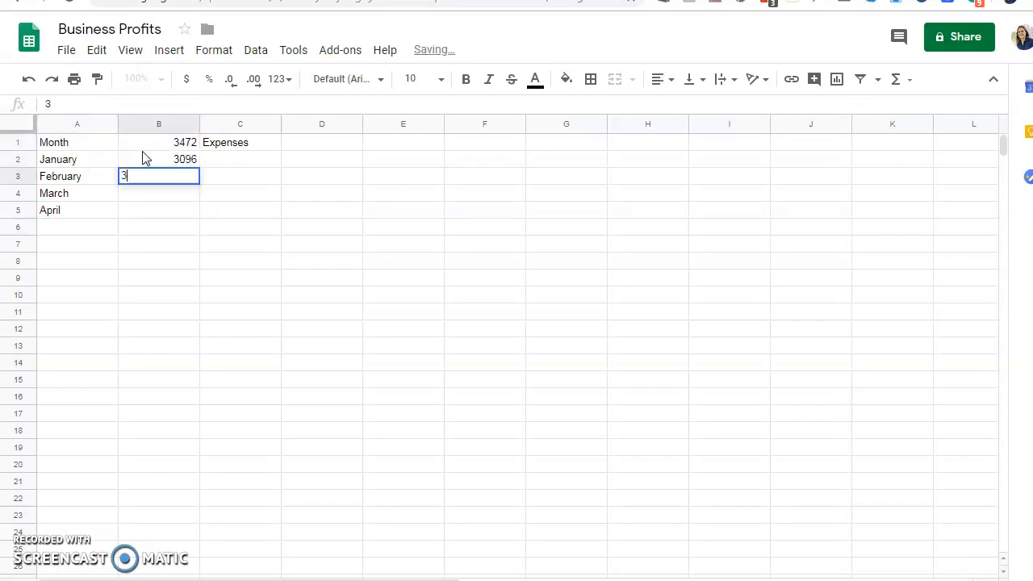
type("245")
key("Return")
type("3177")
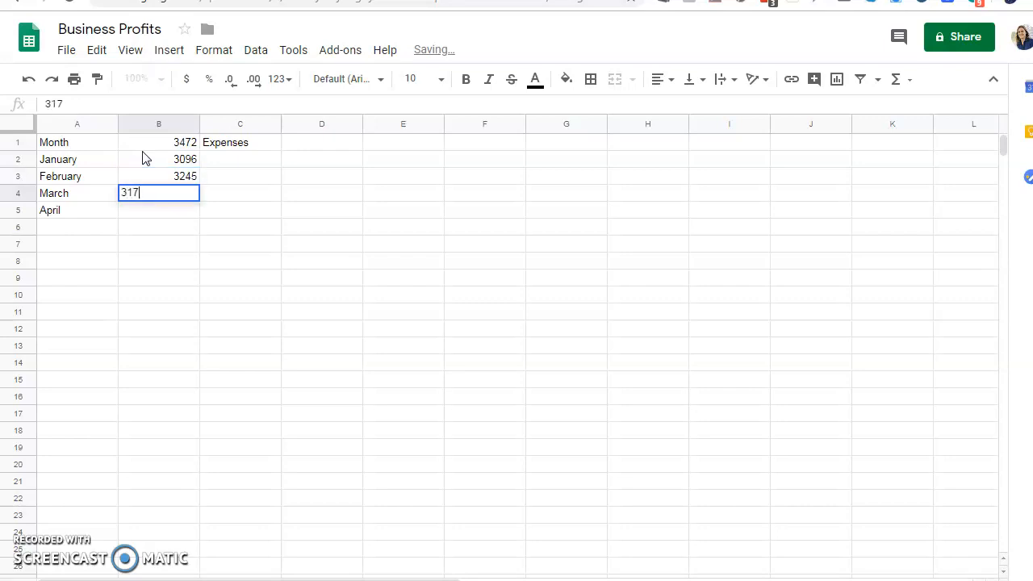
key("Return")
left_click(216, 161)
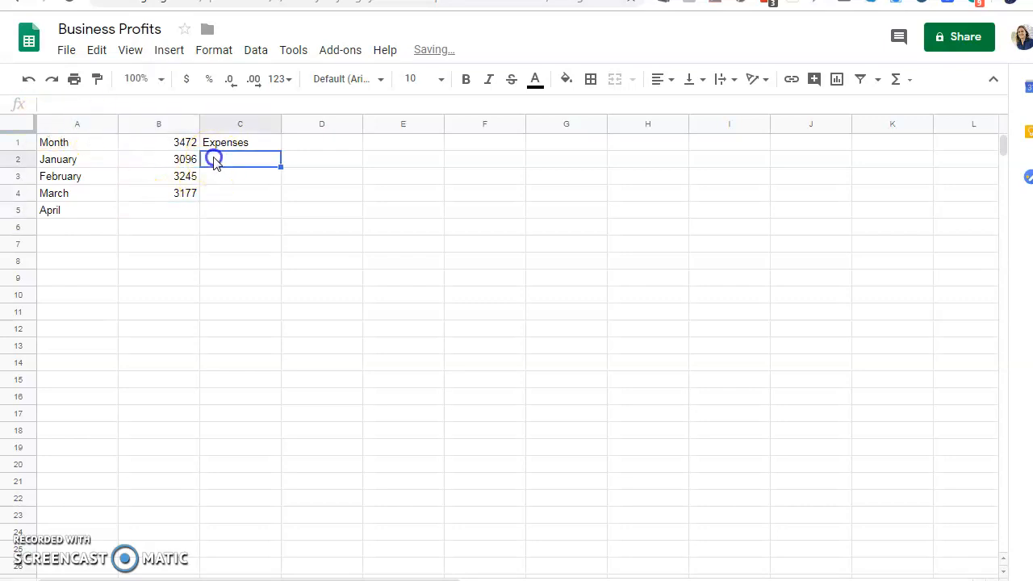
- Move the four income values down one row to B2:B5 and re-enter the header Income in B1
left_click_drag(176, 143, 190, 198)
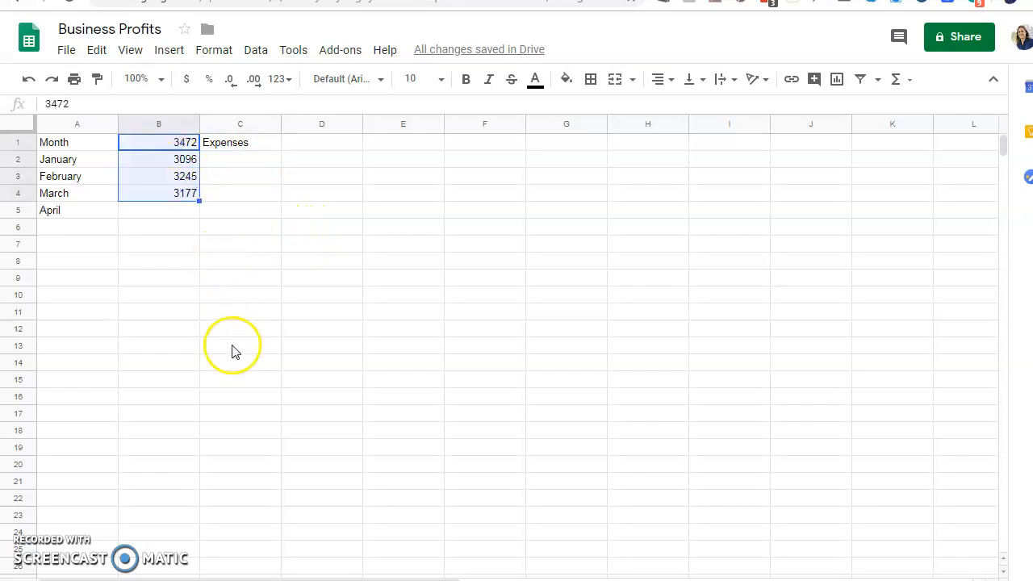
left_click_drag(161, 199, 163, 212)
left_click(163, 142)
type("Income")
key("Return")
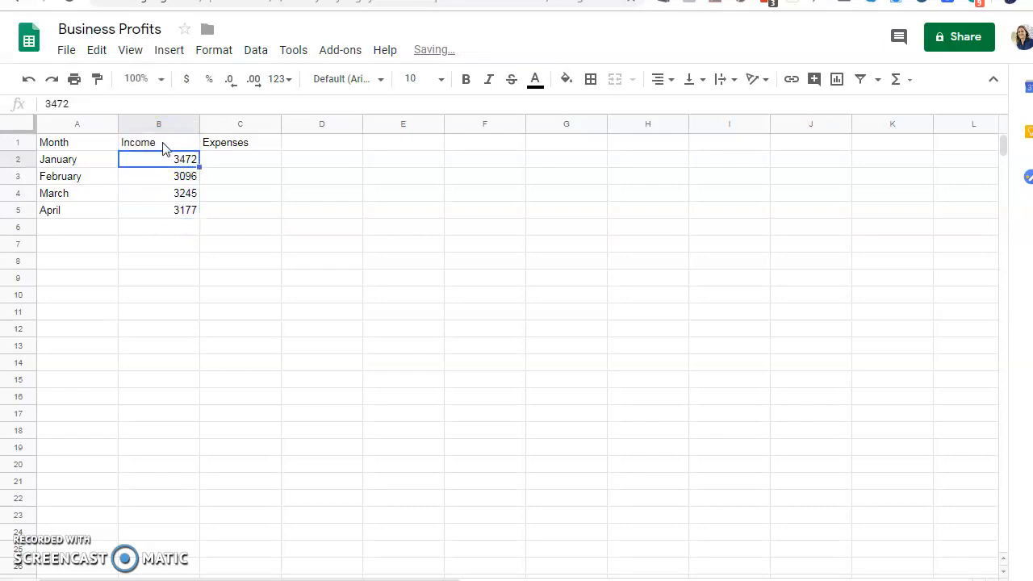
- Enter the January to April expenses 2895, 2764, 2996 and 2754 in cells C2 to C5
left_click(213, 160)
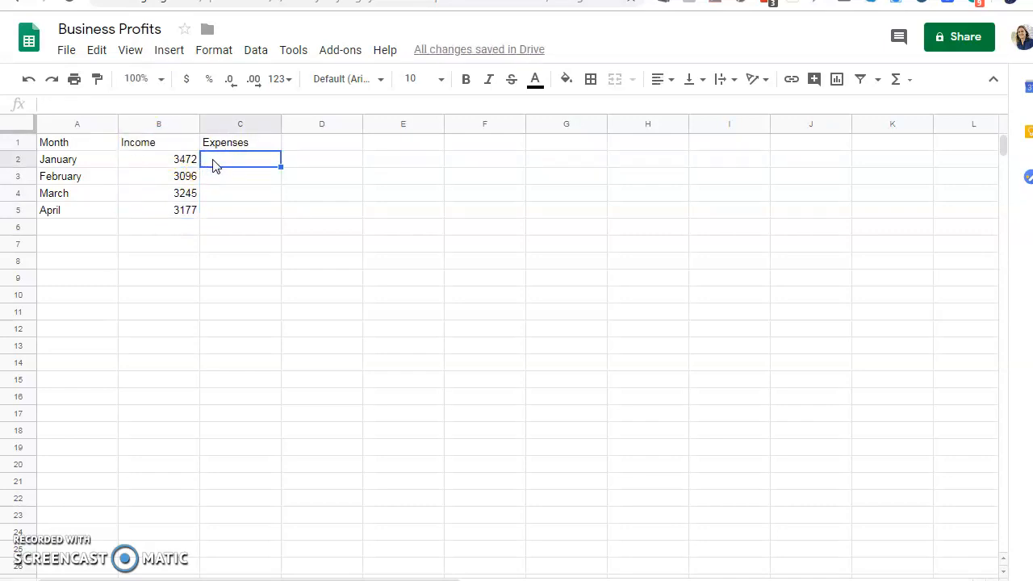
type("2895")
key("Return")
type("2764")
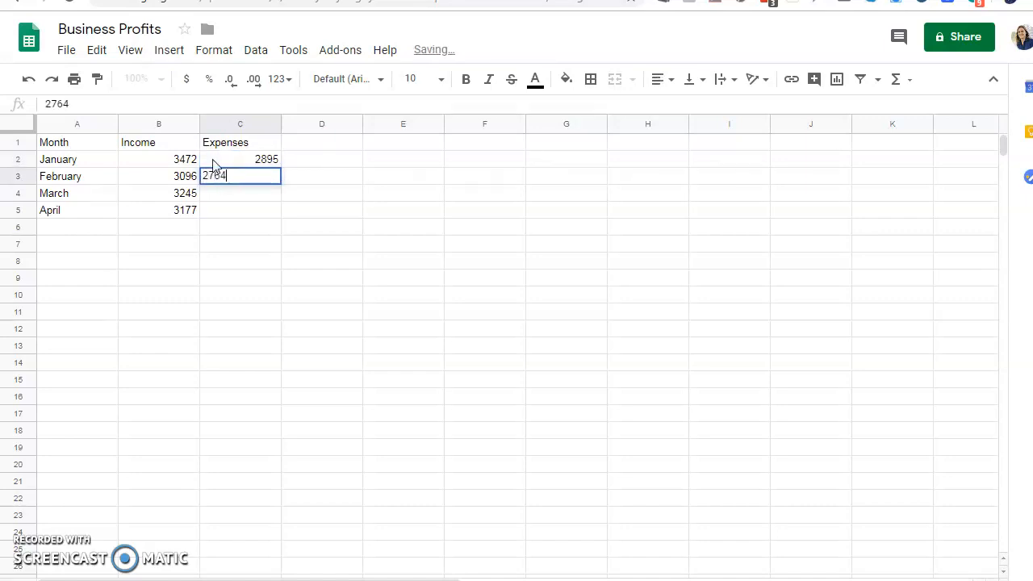
key("Return")
type("2996")
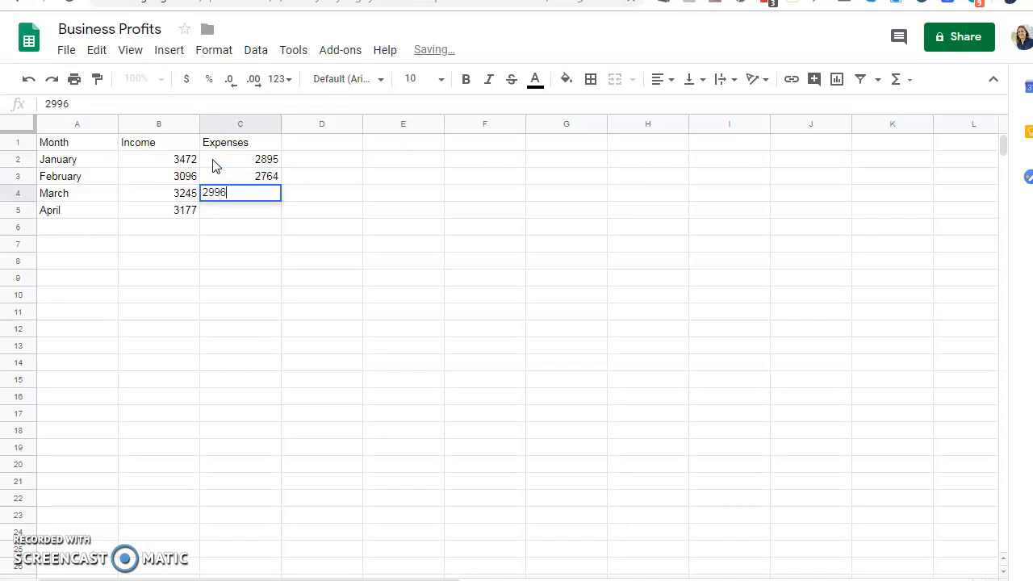
key("Return")
type("2754")
key("Return")
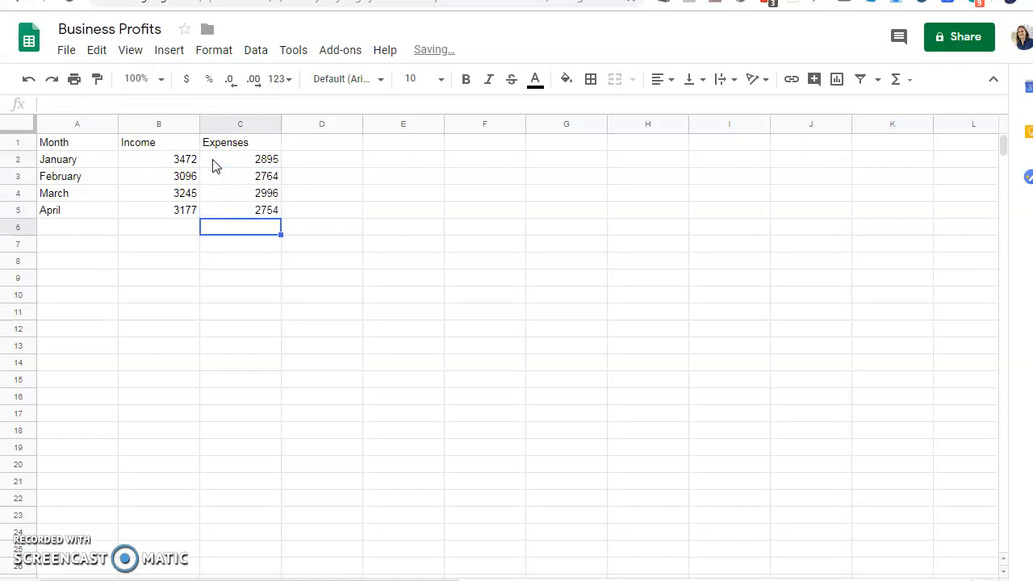
- Add the column header Profit in cell D1
left_click(339, 143)
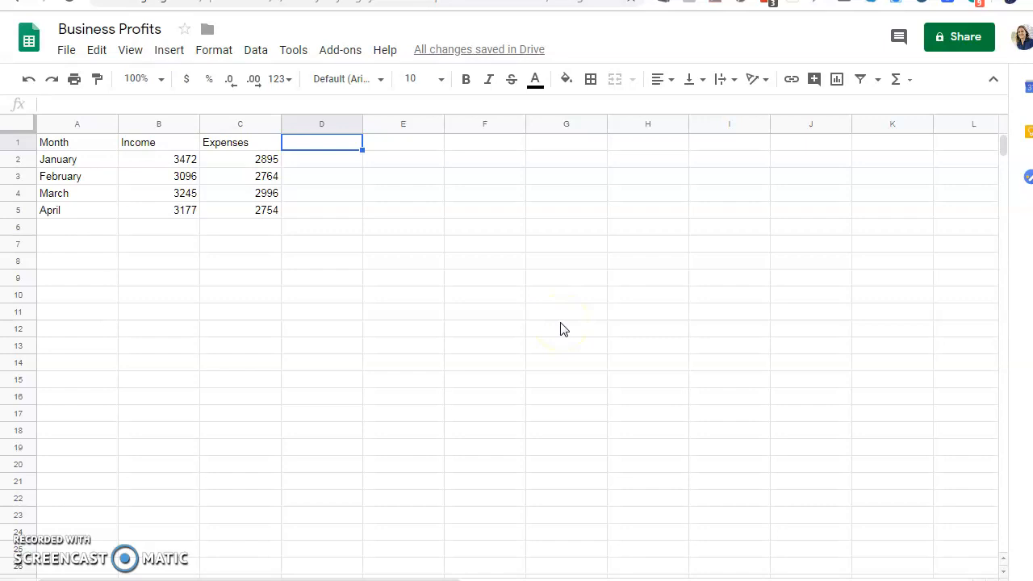
type("Profit")
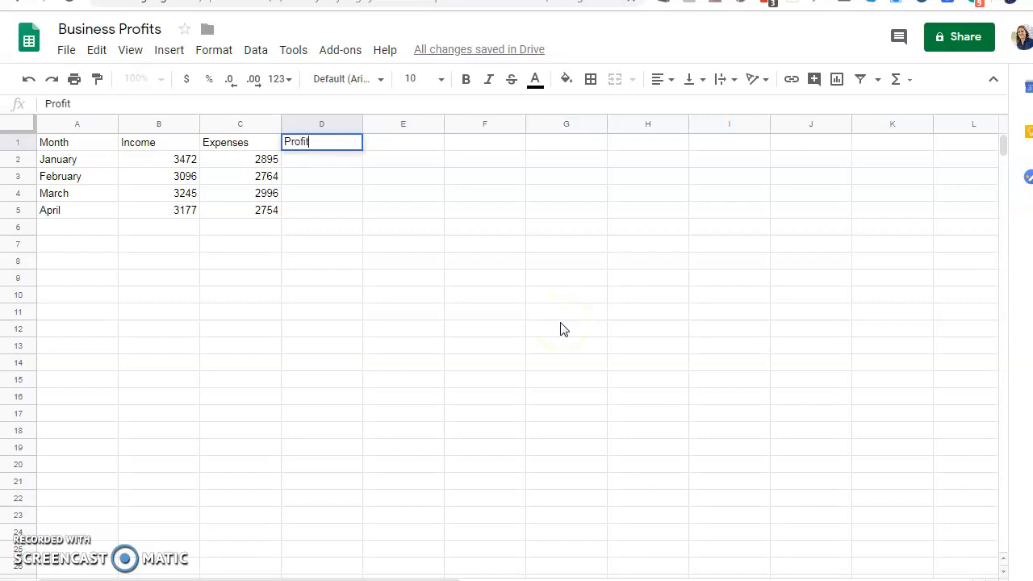
key("Return")
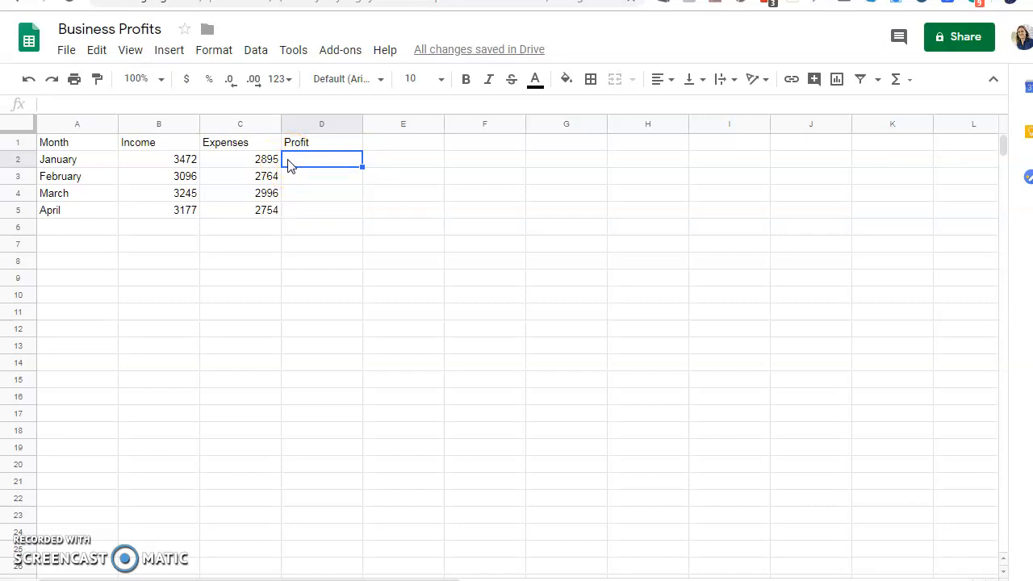
- Calculate January's profit in cell D2 as income minus expenses with the formula =B2-C2
type("=")
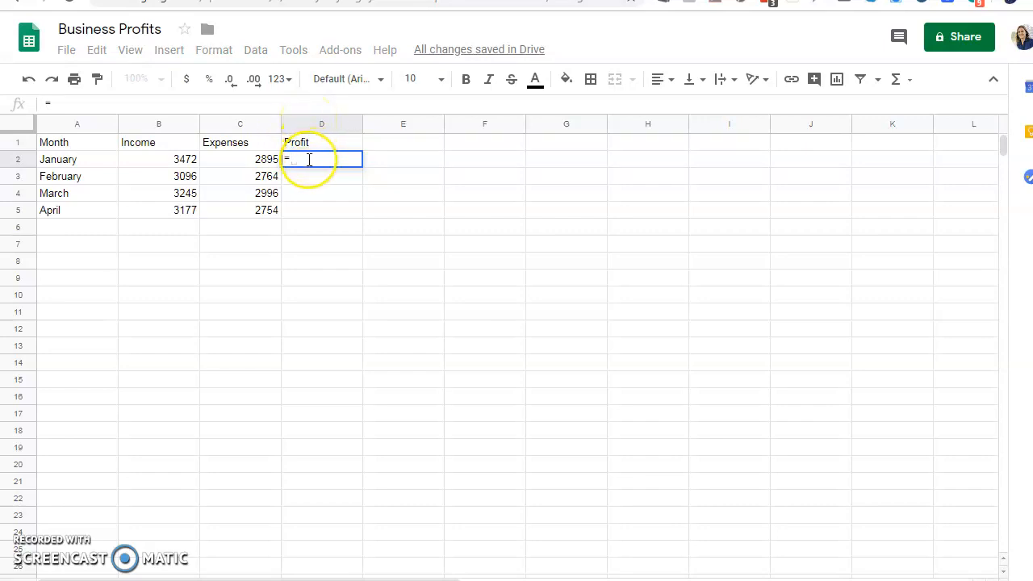
left_click(143, 165)
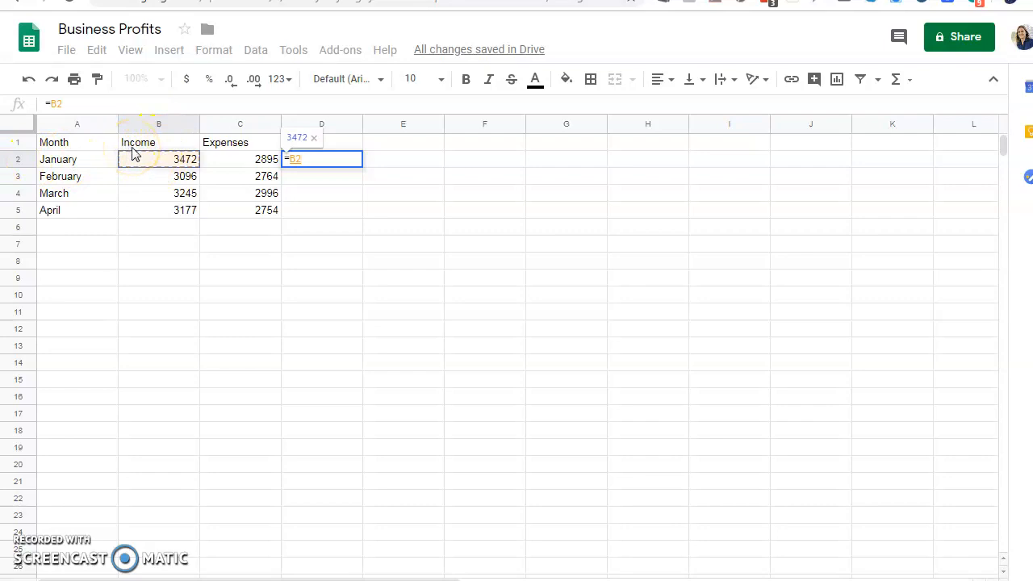
type("-")
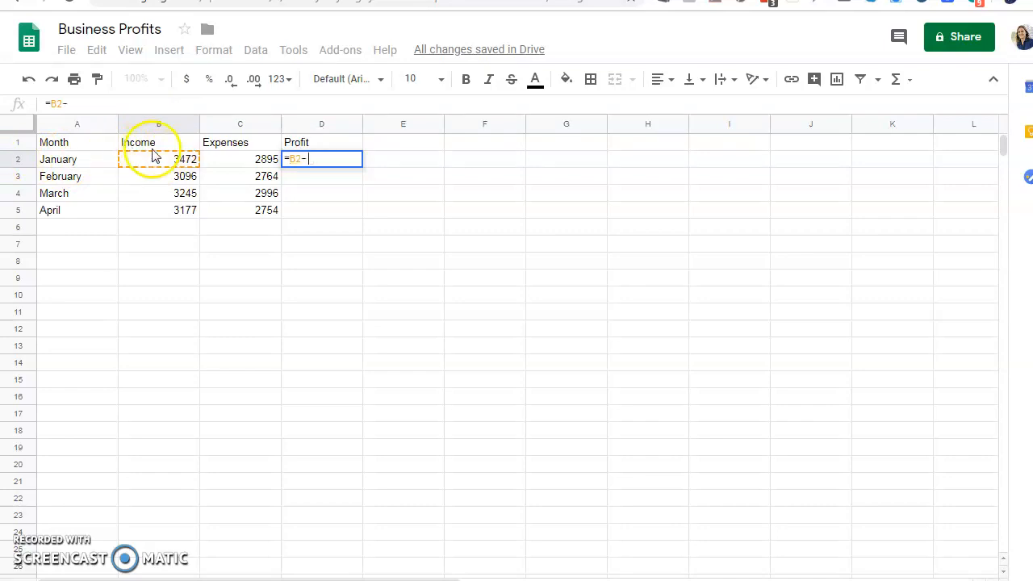
left_click(250, 162)
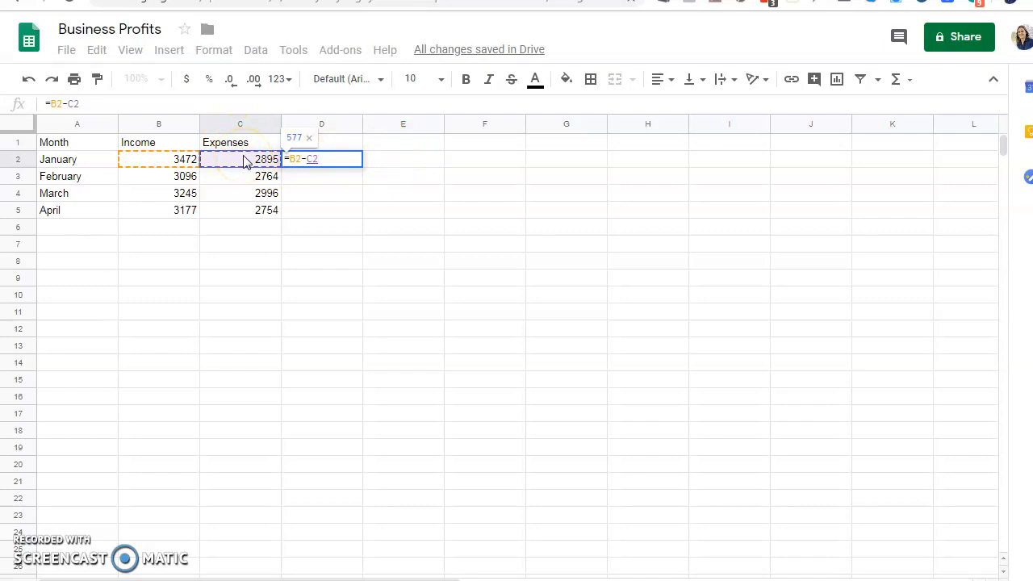
key("Return")
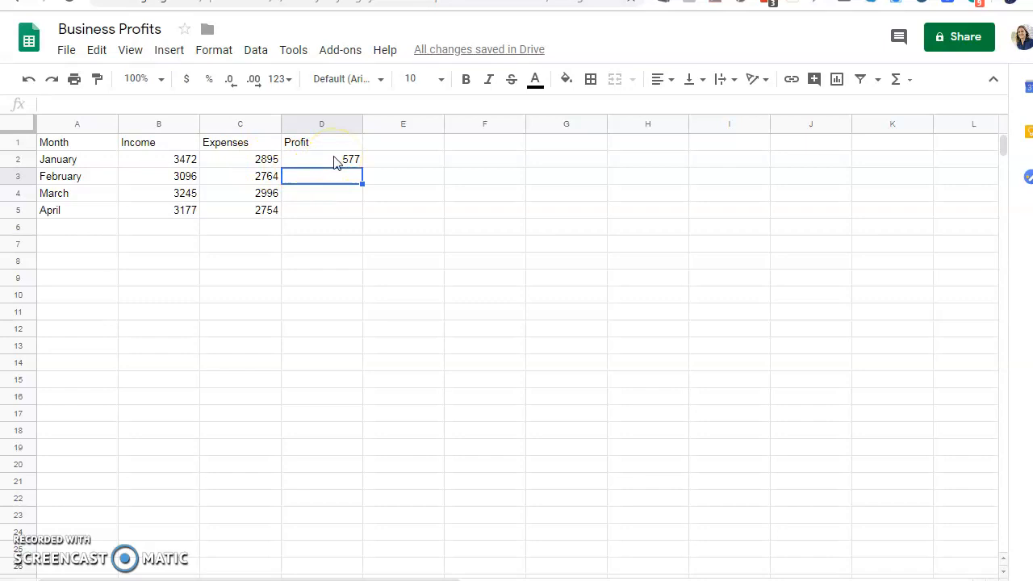
- Fill the January profit formula from D2 down through D5 and check the copied formula in D3
left_click(337, 162)
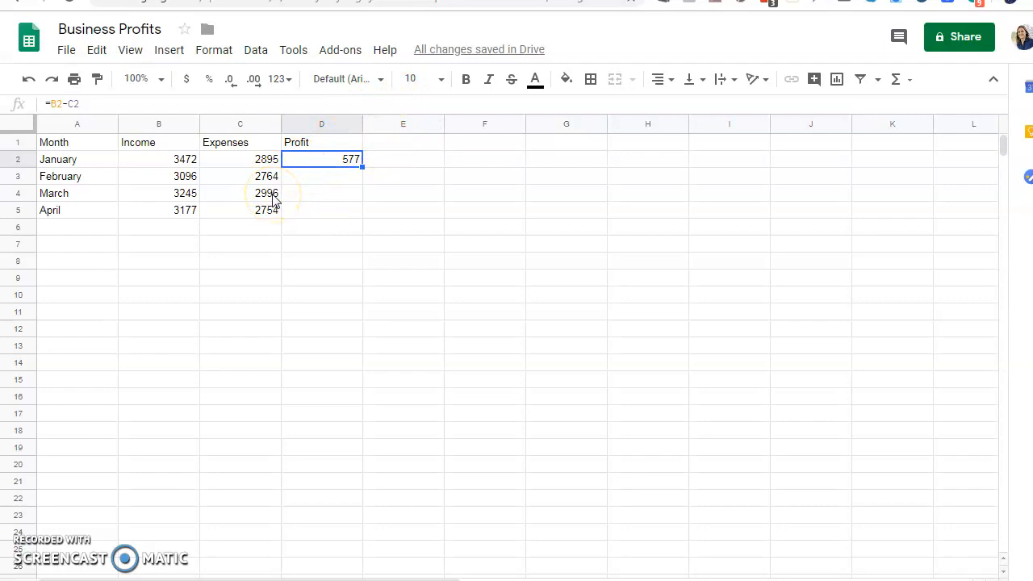
left_click(363, 167)
left_click_drag(363, 167, 362, 213)
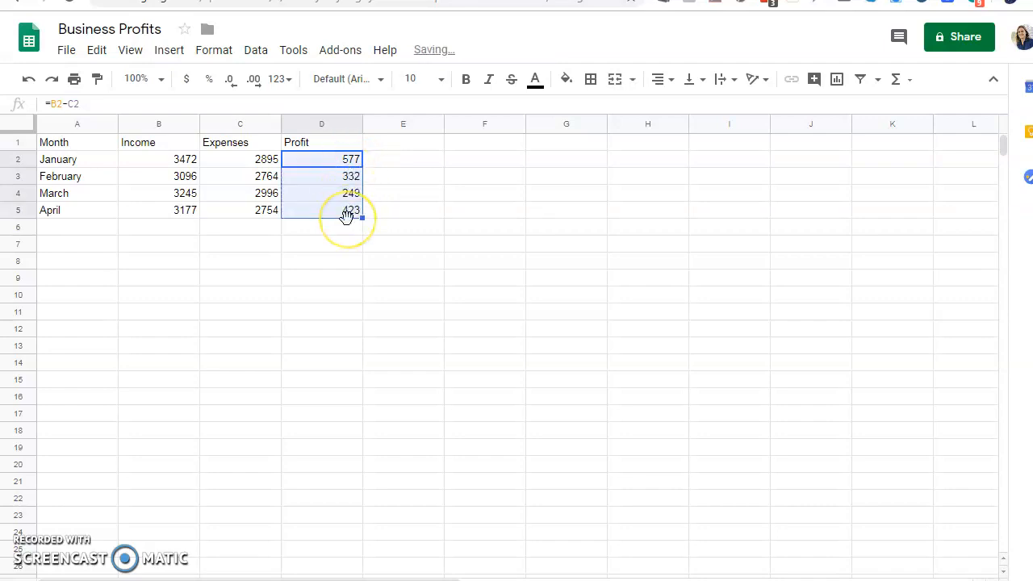
left_click(327, 276)
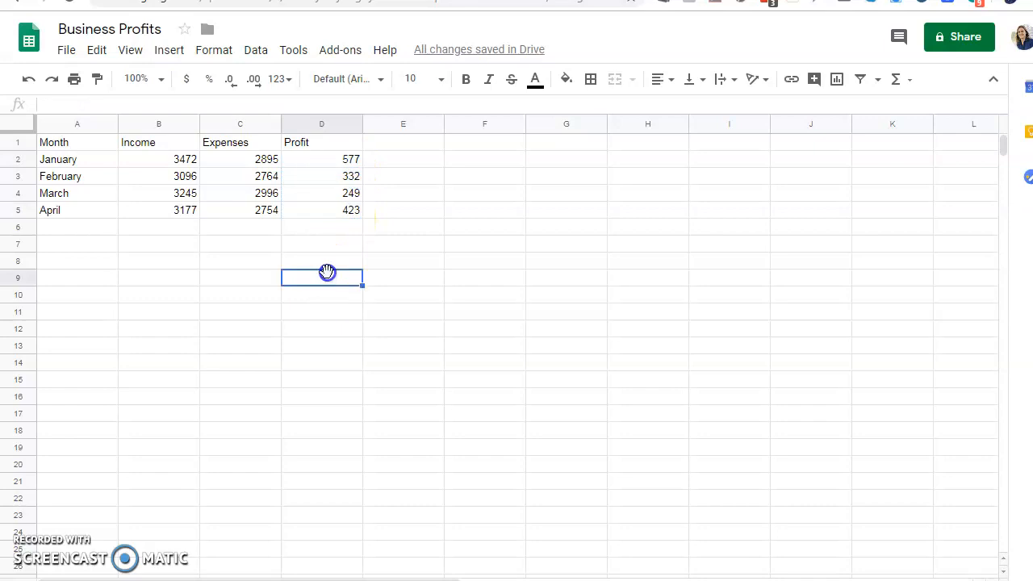
left_click(327, 178)
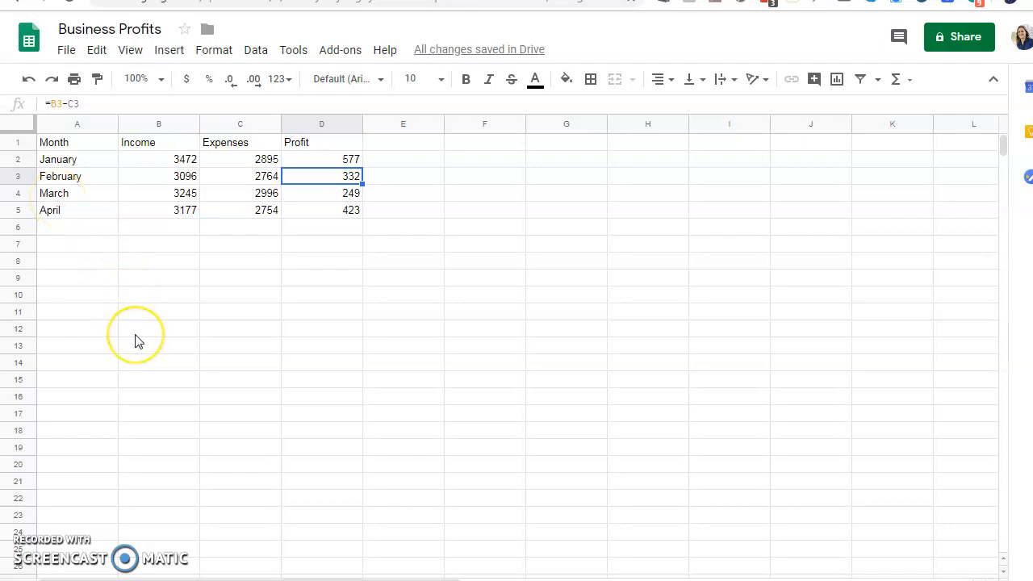
- Insert a chart from the Month and Profit columns, using the ranges A1:A5 and D1:D5
left_click(95, 145)
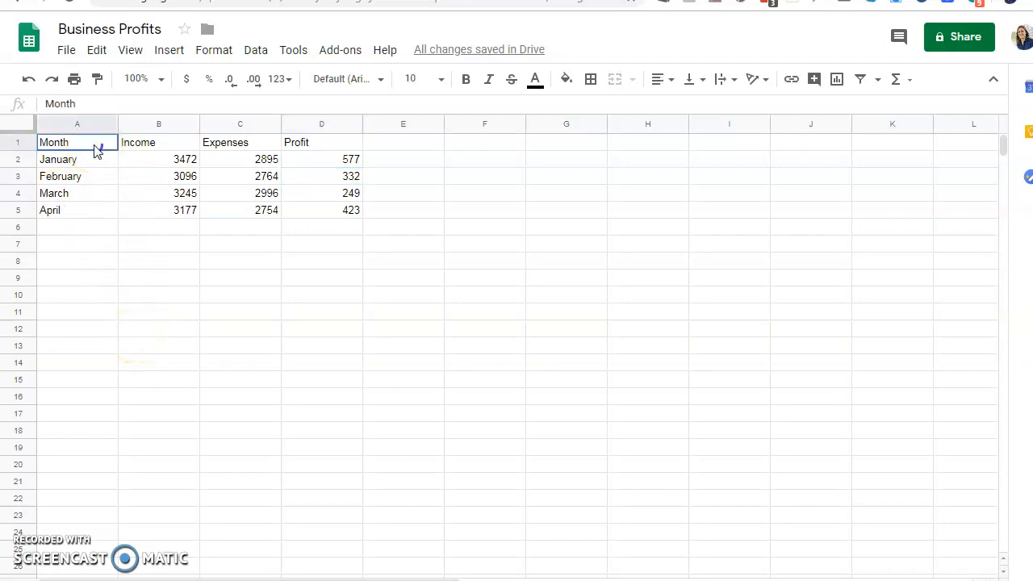
left_click_drag(95, 150, 85, 221)
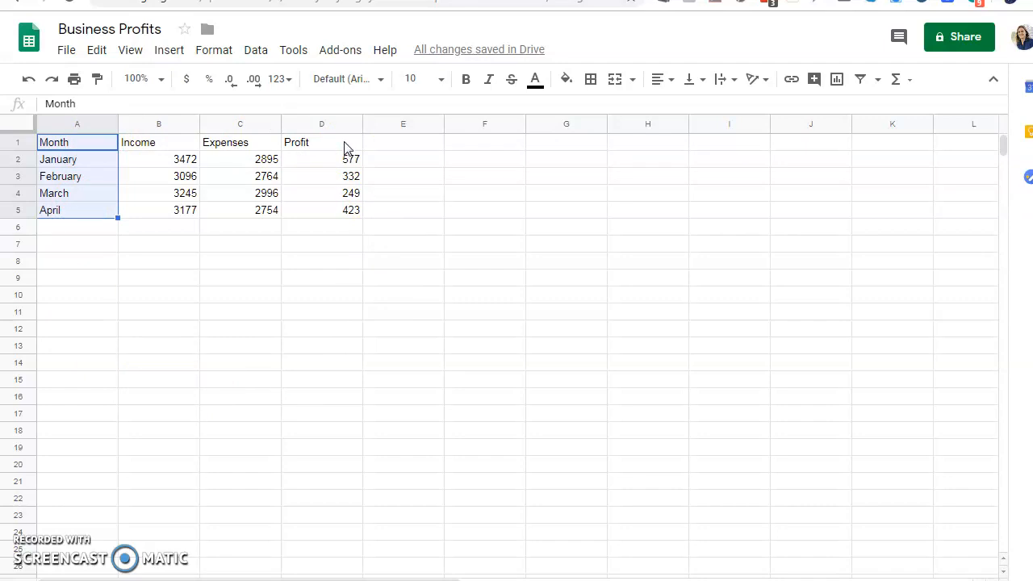
left_click_drag(344, 147, 345, 209)
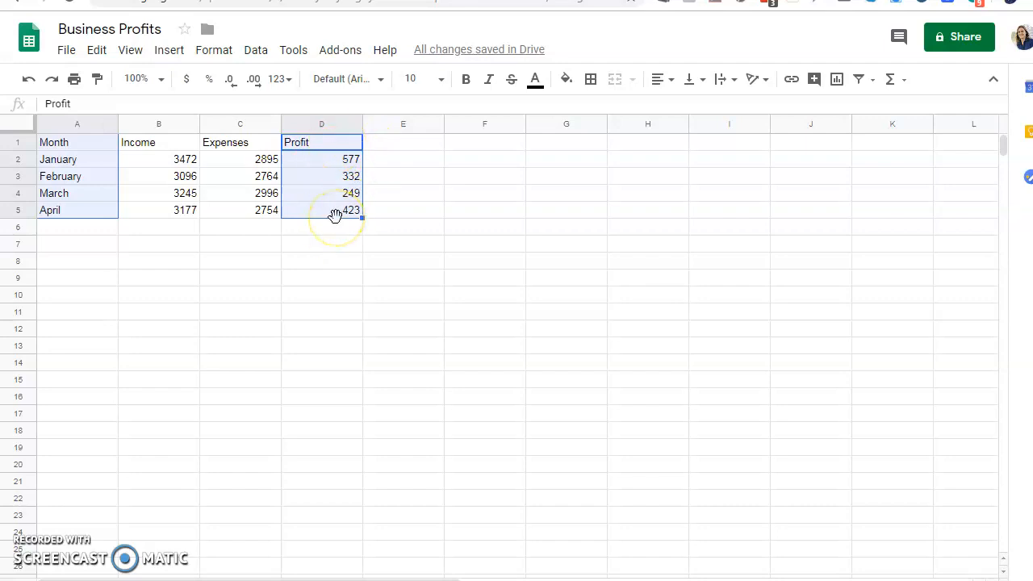
left_click(169, 50)
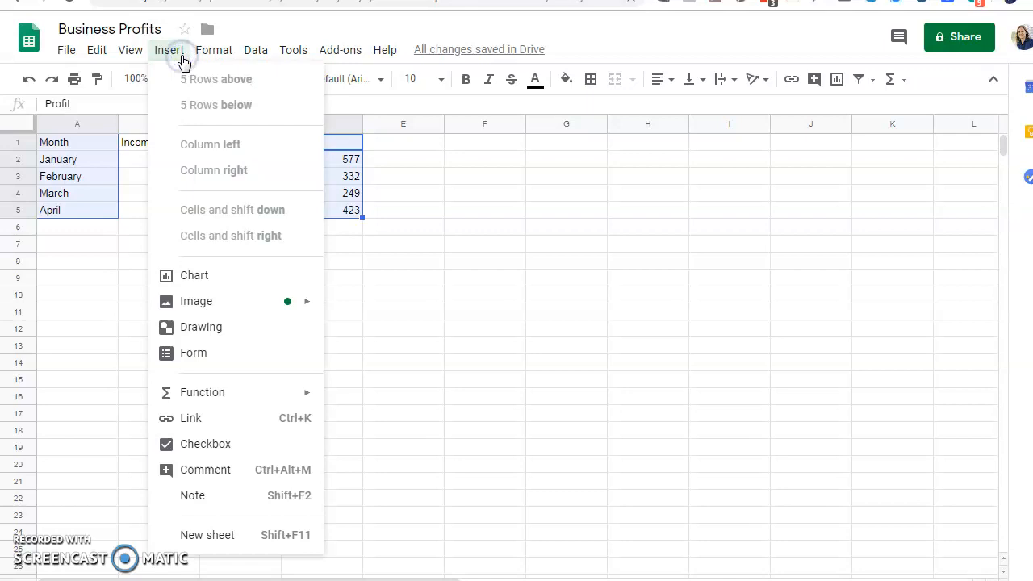
left_click(196, 276)
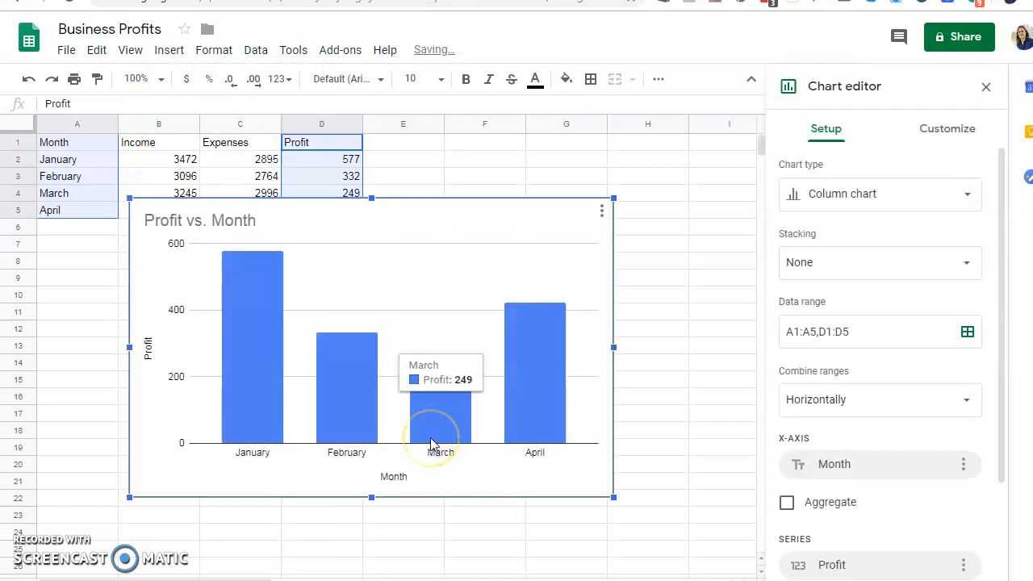
- Place the Profit vs. Month chart below the data table and change its type to a line chart
left_click_drag(419, 212, 336, 260)
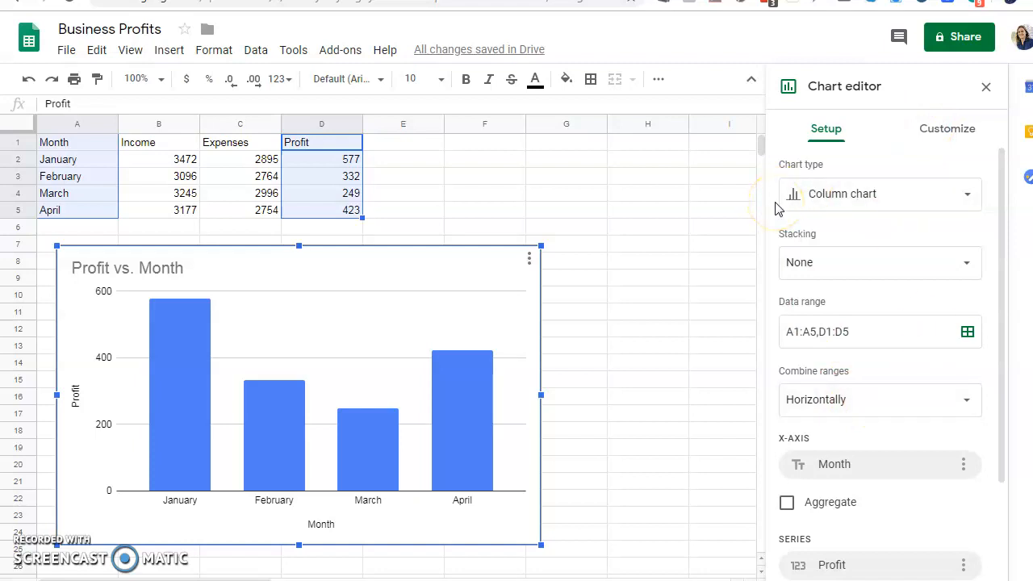
left_click(932, 198)
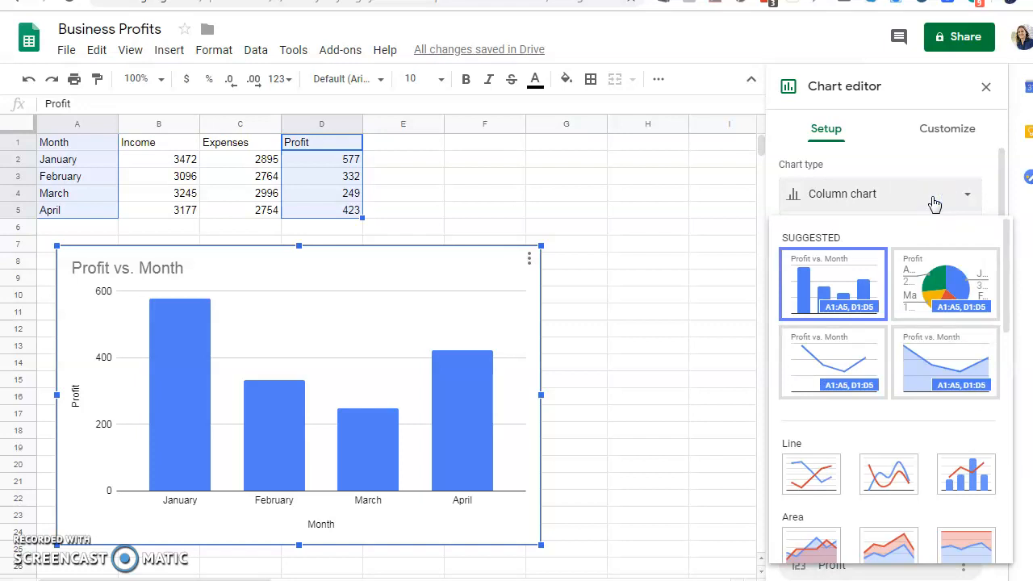
left_click(812, 352)
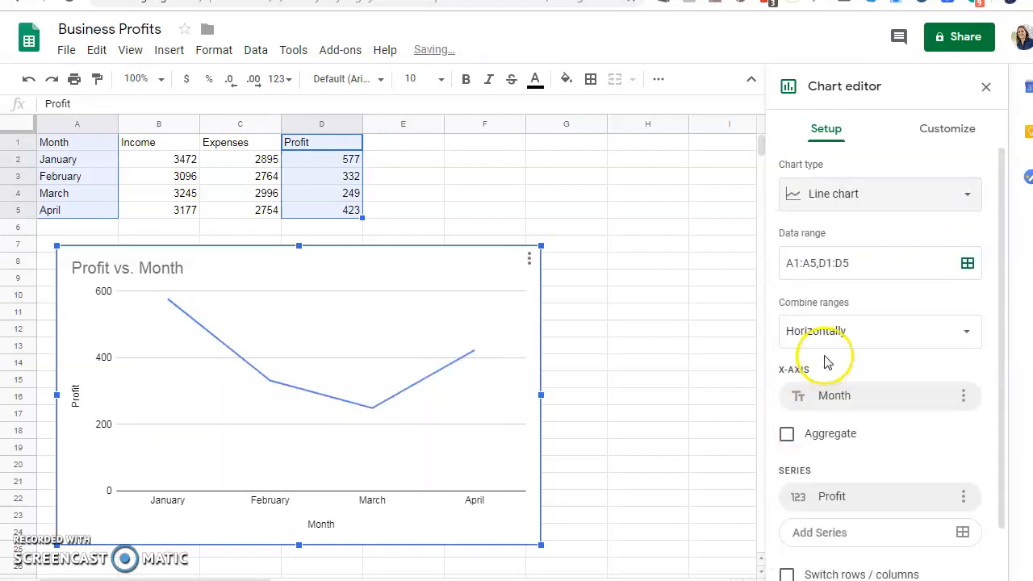
- Customize the chart title's font, trying Sans Serif before setting it to Wide
left_click(966, 128)
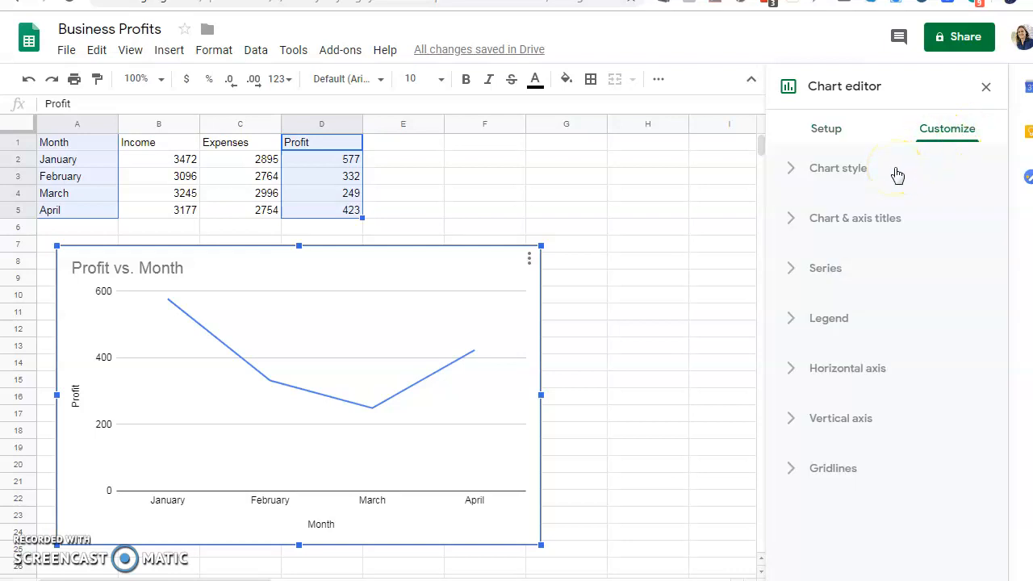
left_click(858, 222)
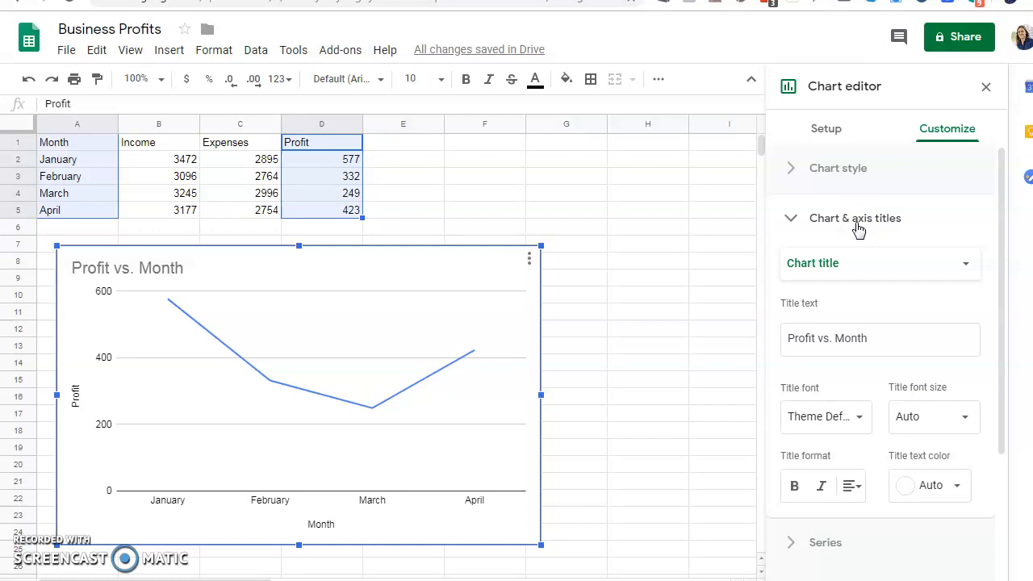
left_click(841, 418)
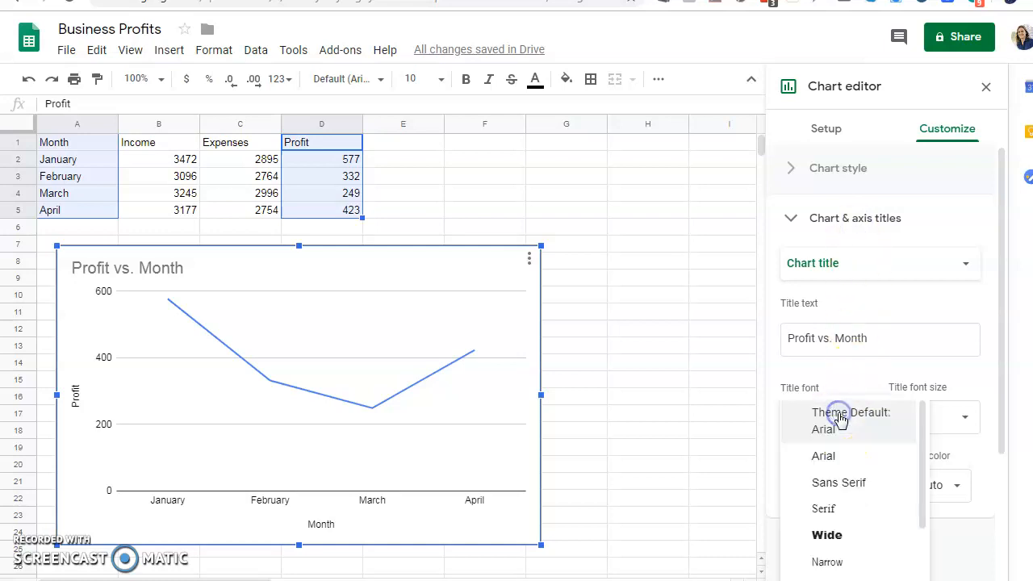
left_click(842, 482)
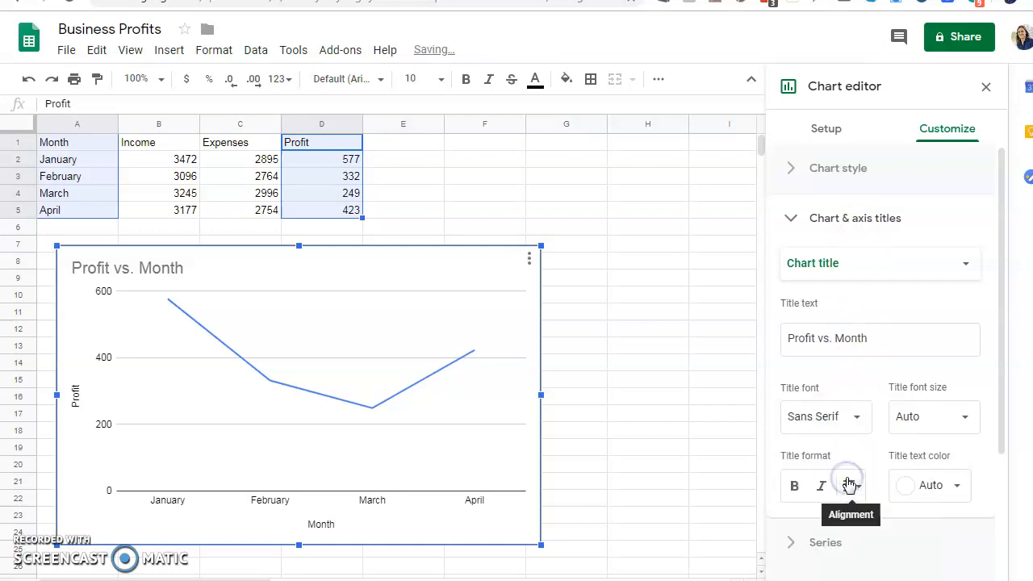
left_click(851, 419)
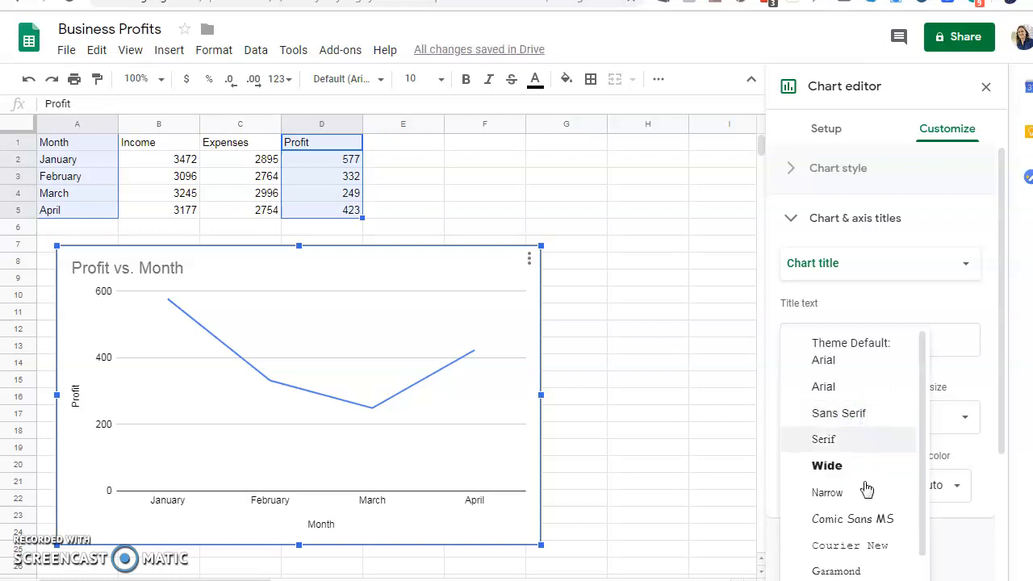
left_click(831, 466)
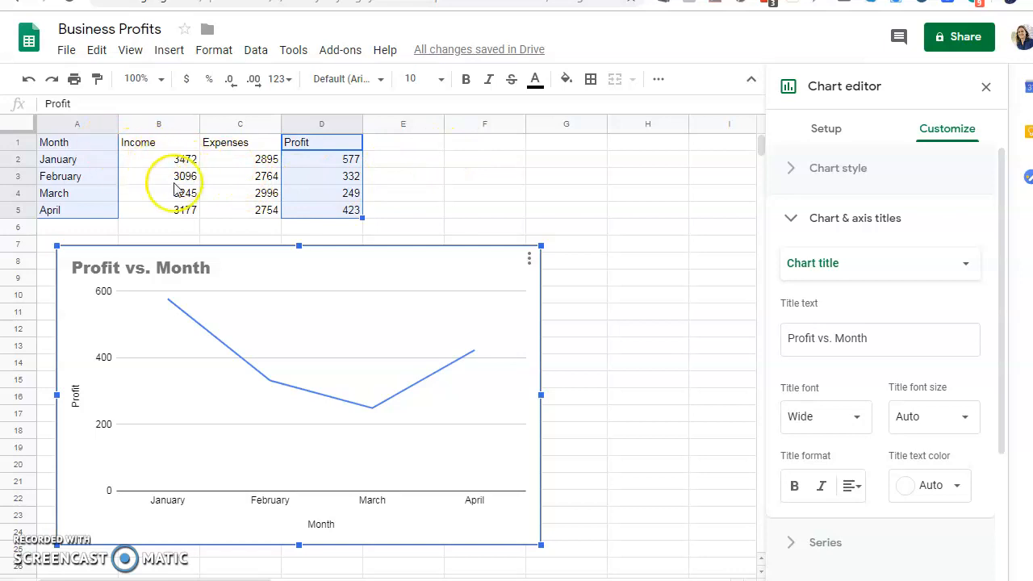
- Set January's income in cell B2 to 3572, and check the profit formula in D2 and the line chart
left_click(165, 159)
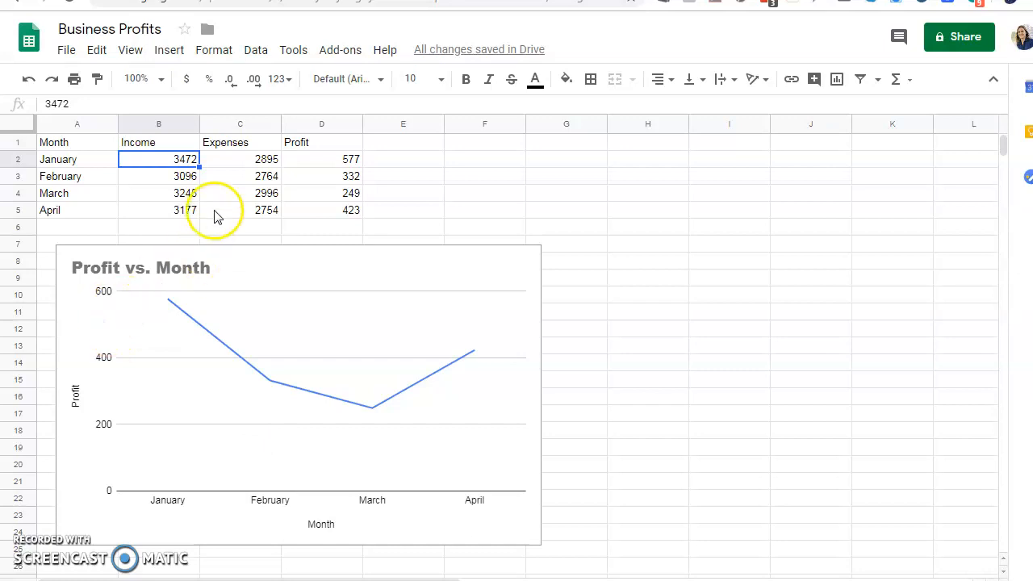
type("3")
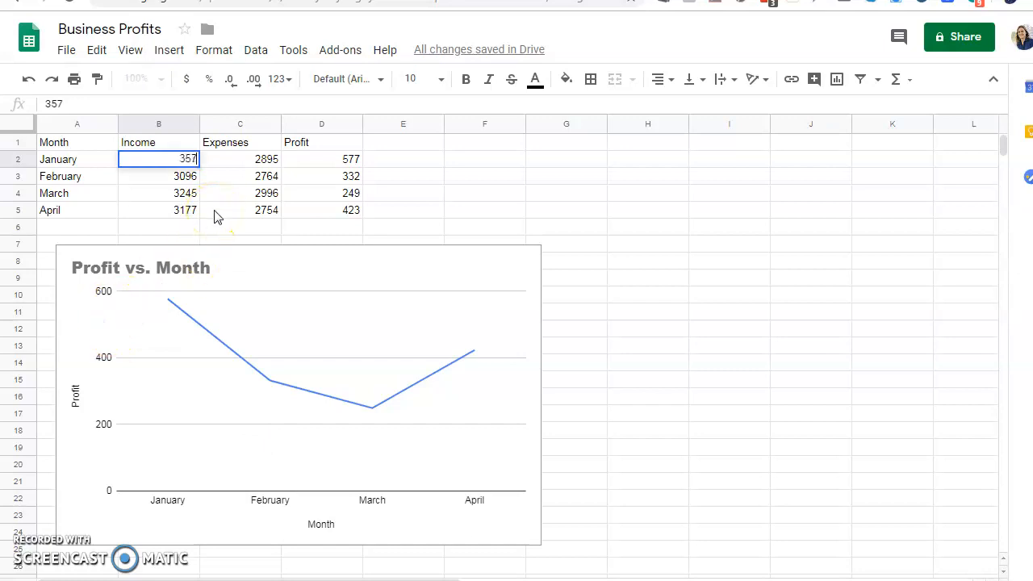
key("Return")
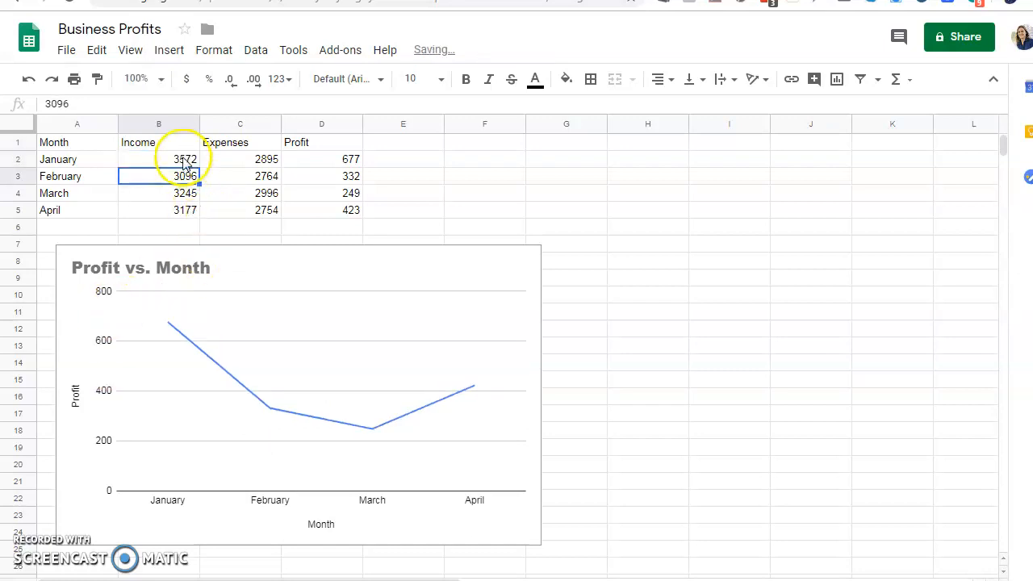
left_click(312, 158)
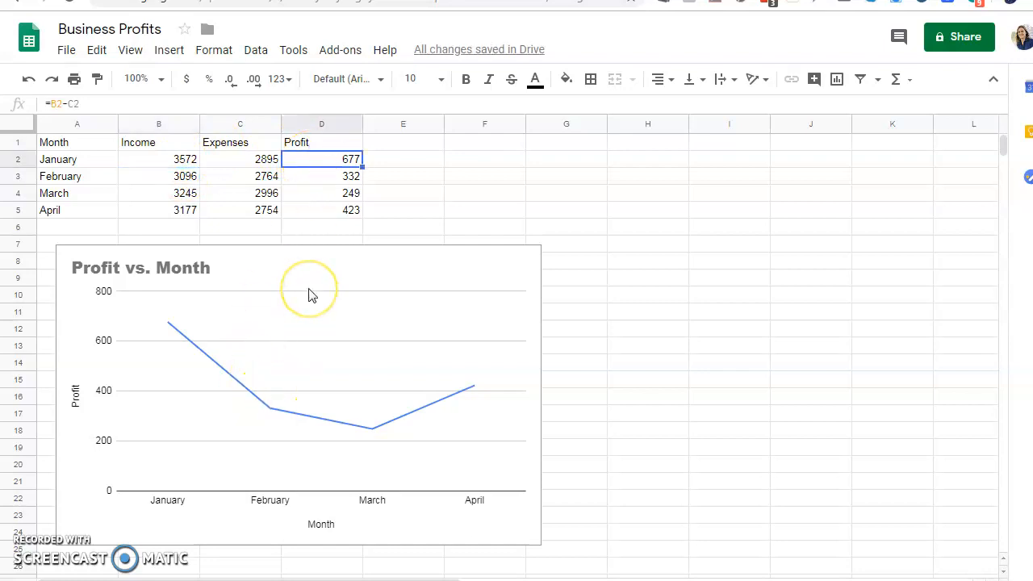
left_click(366, 257)
left_click(348, 272)
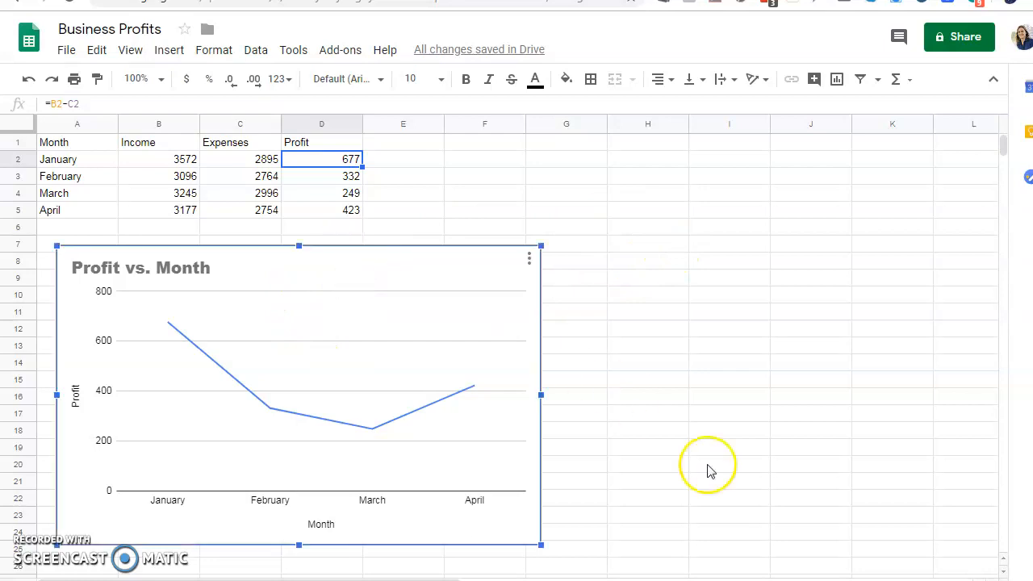